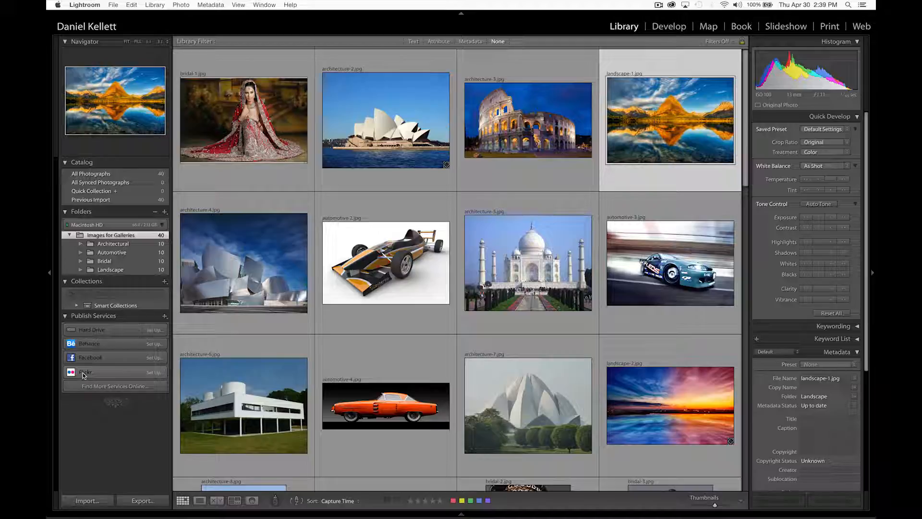
Step: Set up the Flickr publish service by authorizing Lightroom to access the Flickr account, and close the browser window used for it
left_click(154, 373)
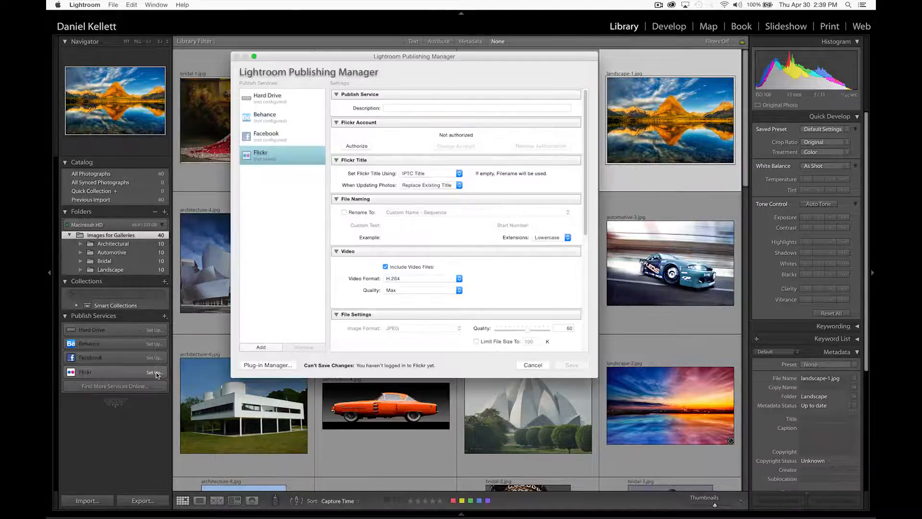
left_click(358, 146)
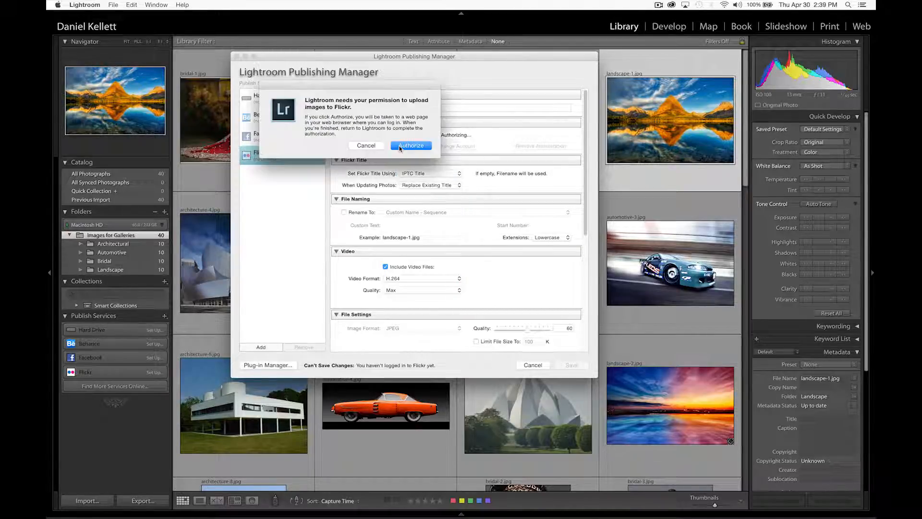
left_click(411, 146)
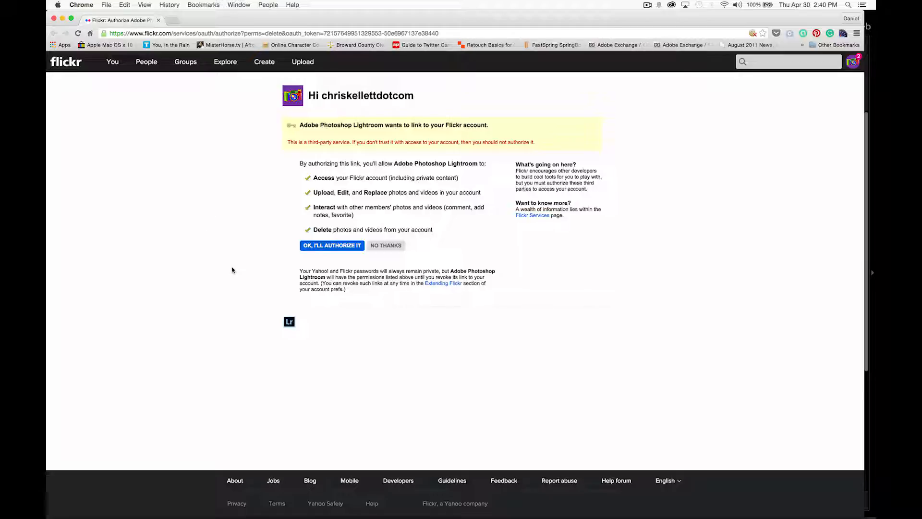
left_click(314, 248)
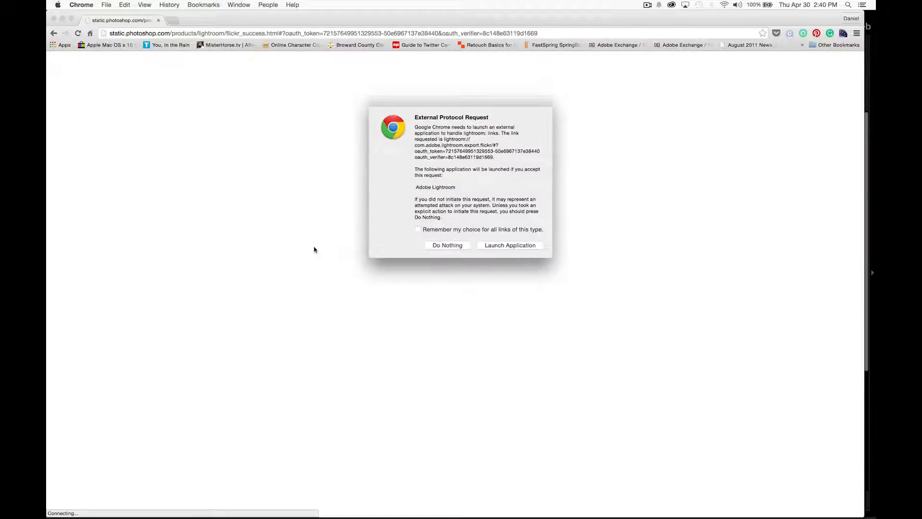
left_click(516, 244)
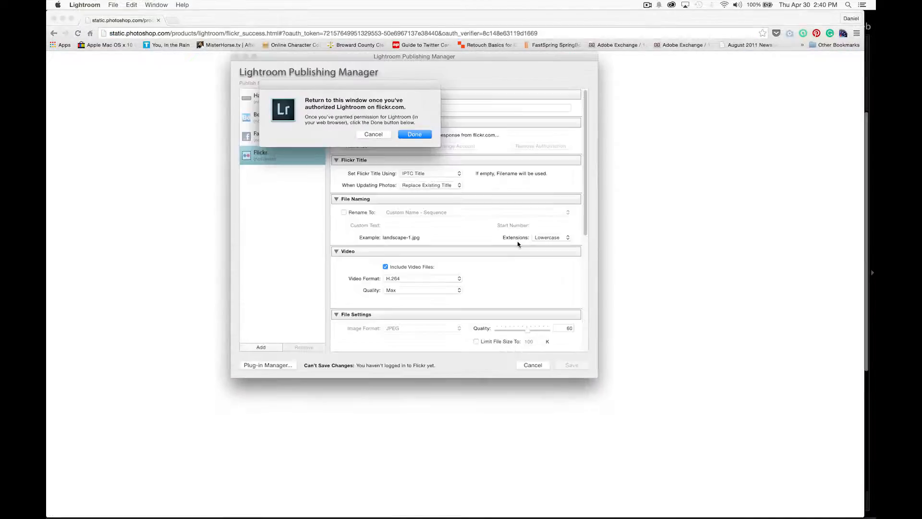
left_click(410, 134)
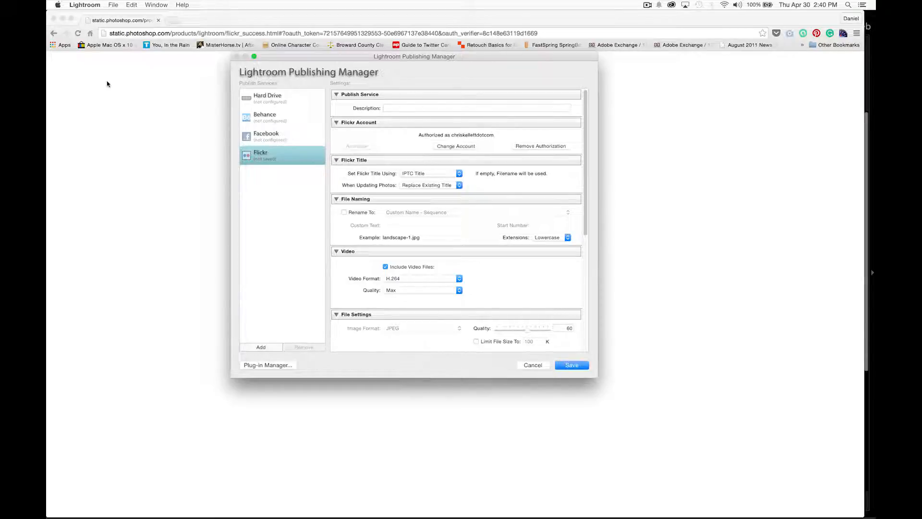
left_click(54, 20)
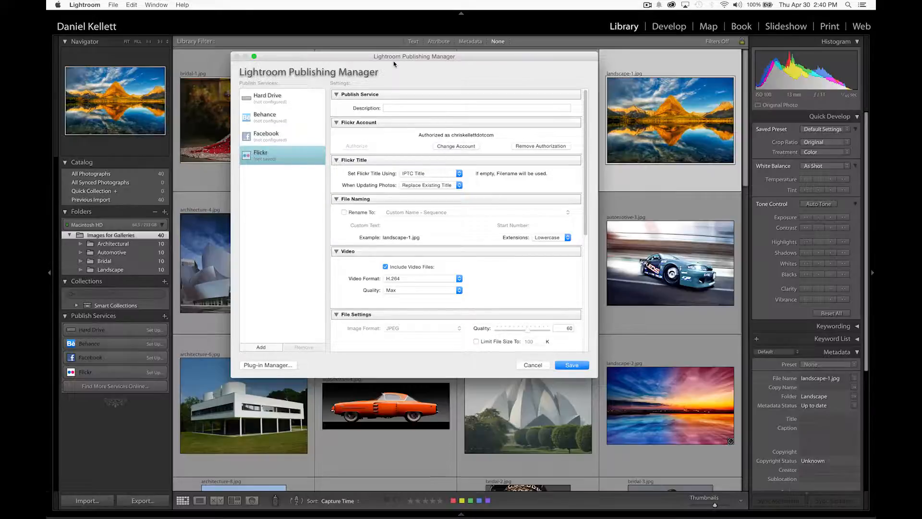
Step: Enter 123Muse as the description of the Flickr publish service
left_click_drag(394, 64, 396, 48)
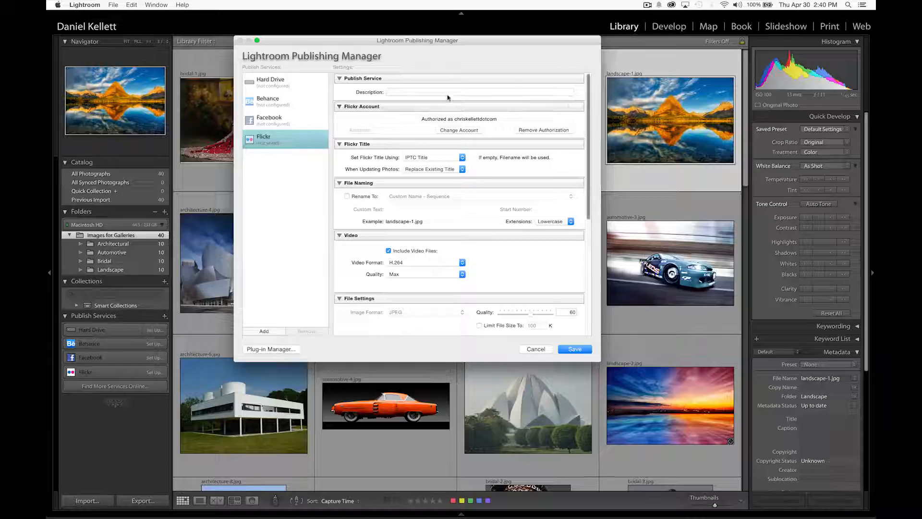
left_click(404, 92)
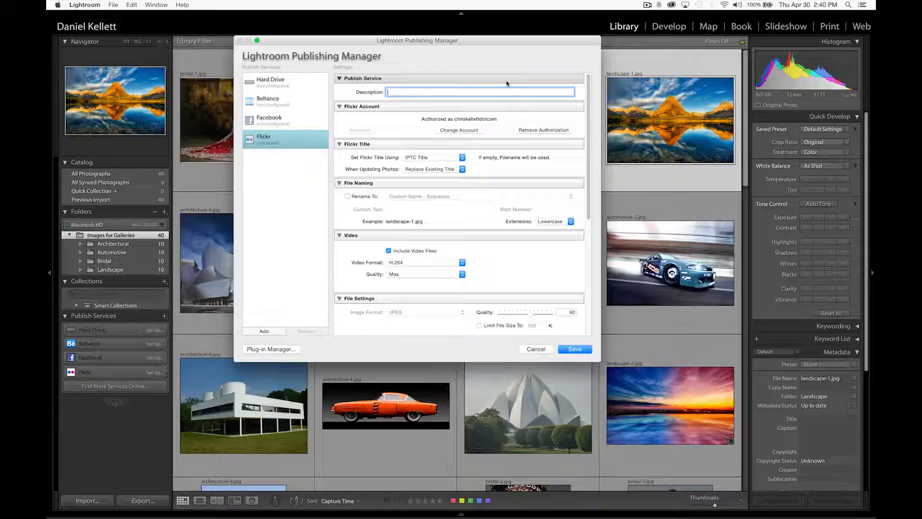
type("12")
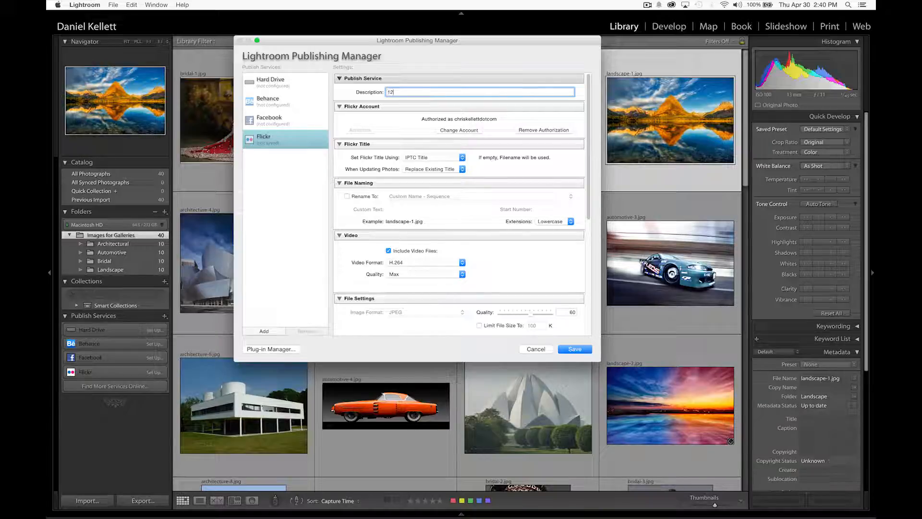
type("3Muse")
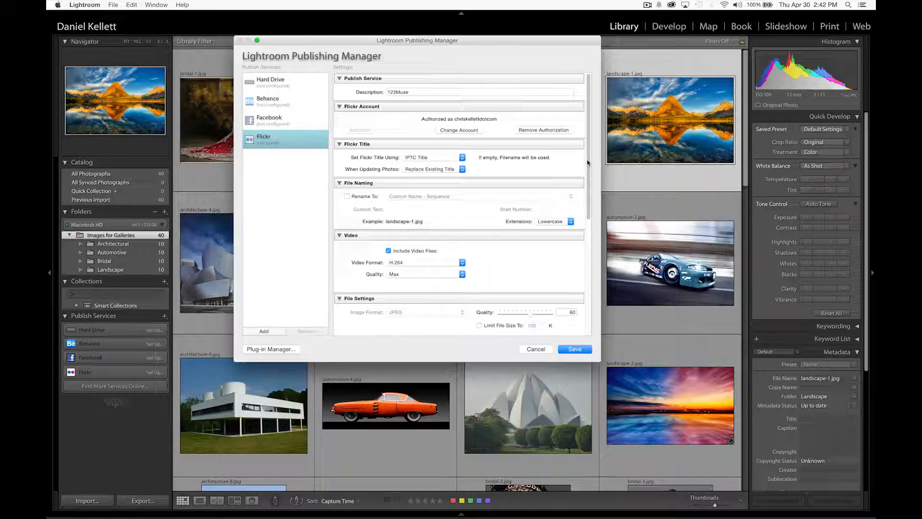
Step: Limit the metadata included with the Flickr uploads to Copyright Only
scroll(553, 166, "down", 1)
left_click_drag(589, 162, 587, 281)
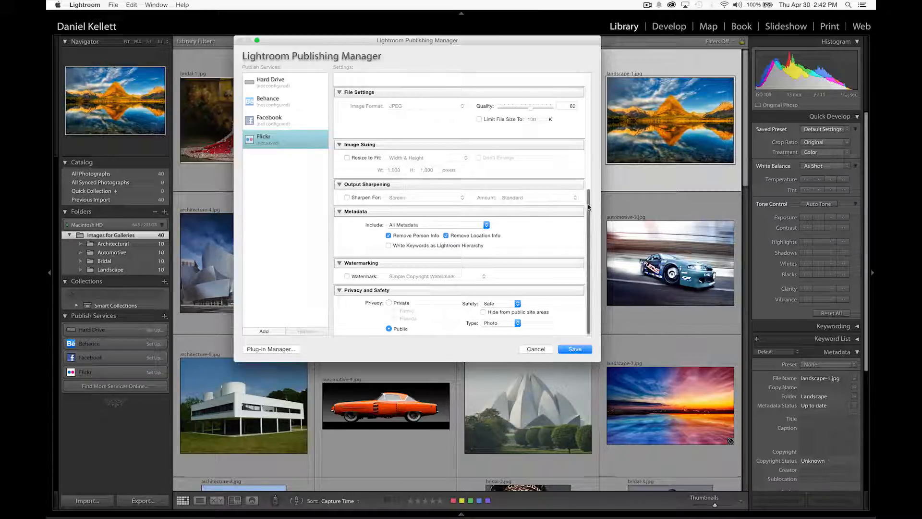
scroll(592, 222, "up", 3)
scroll(592, 222, "down", 3)
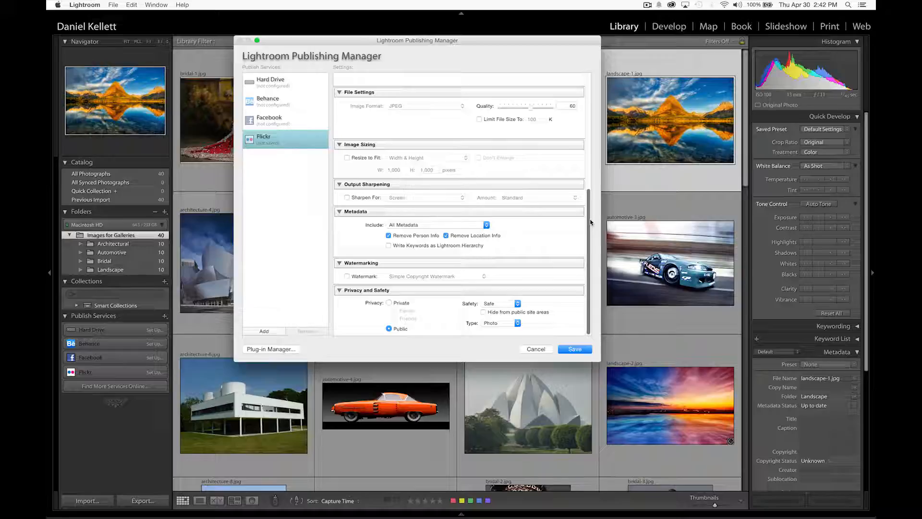
left_click(488, 226)
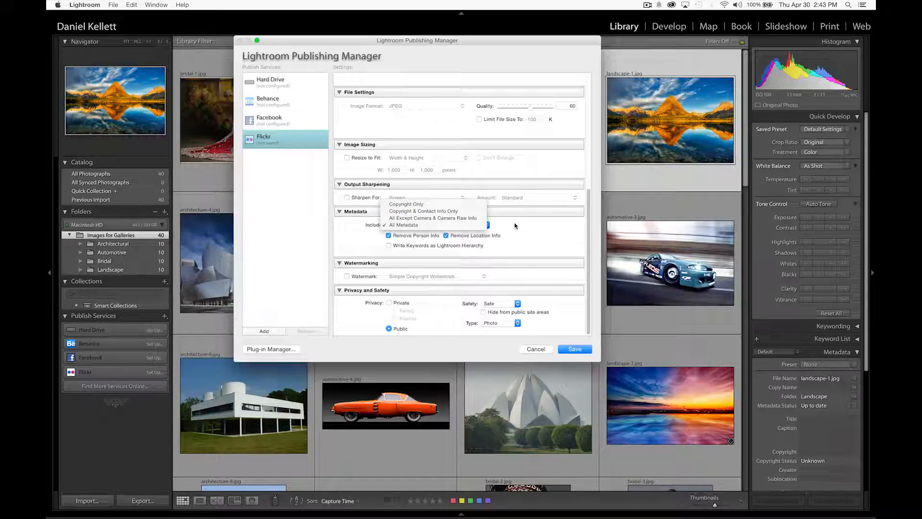
left_click(404, 205)
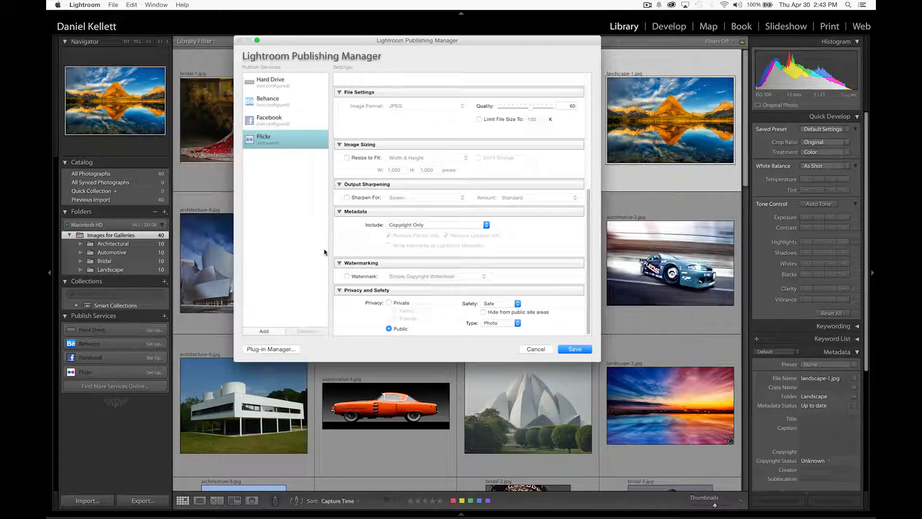
Step: Leave watermarking disabled for the Flickr uploads and save the publish service settings
left_click(347, 276)
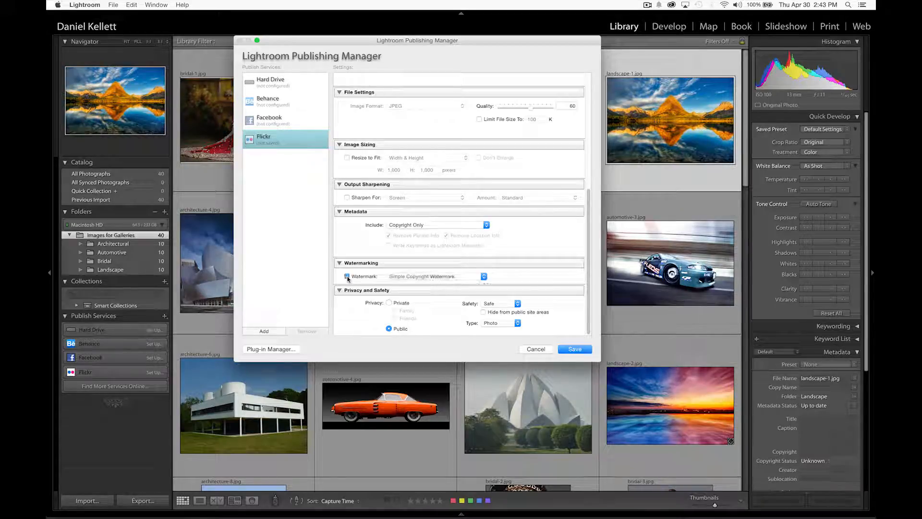
left_click(346, 276)
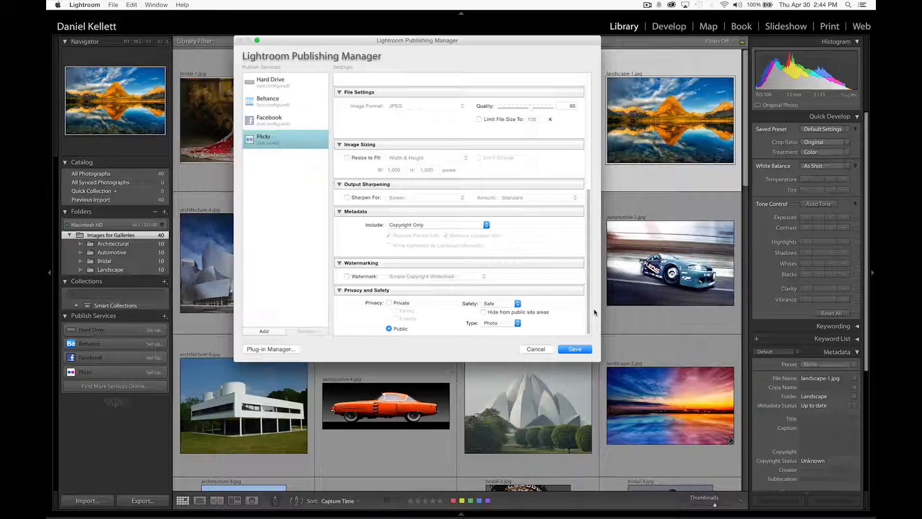
left_click(579, 350)
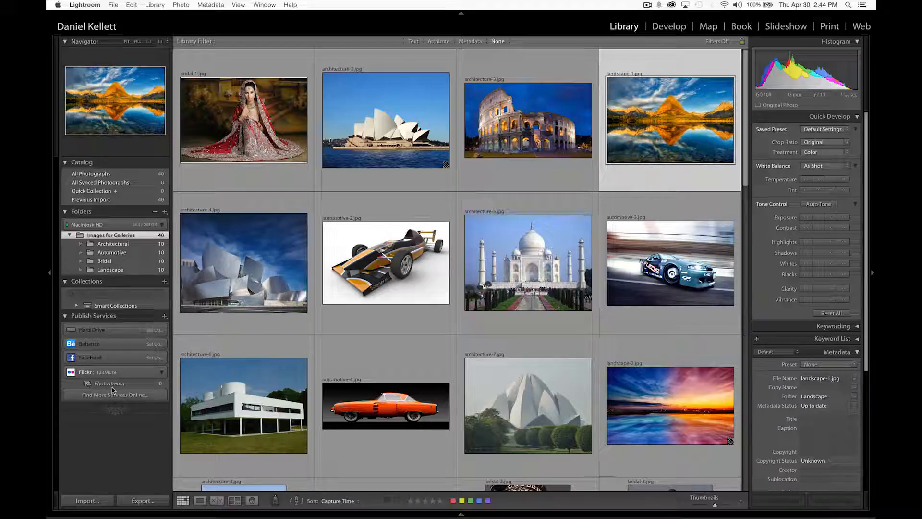
Step: Show the Landscape folder's photos and create a Flickr album named Landscape without including the selected photos
left_click(117, 247)
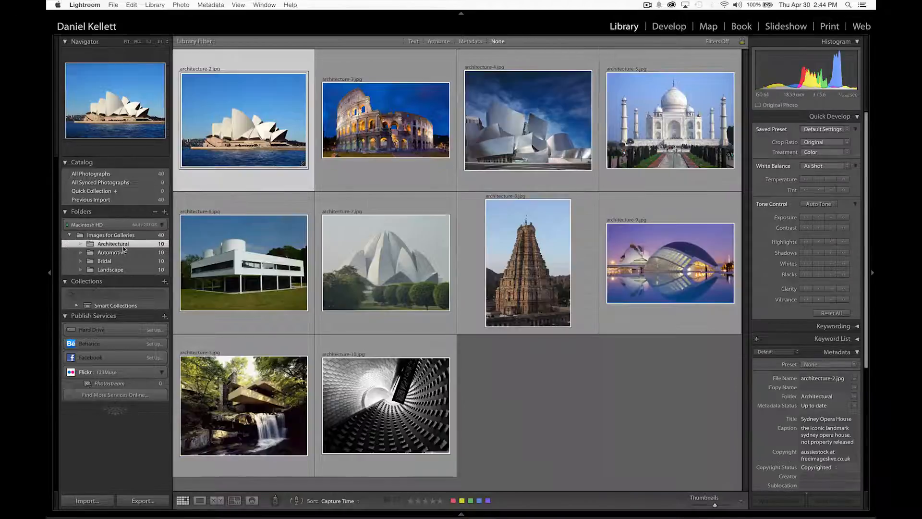
left_click(115, 254)
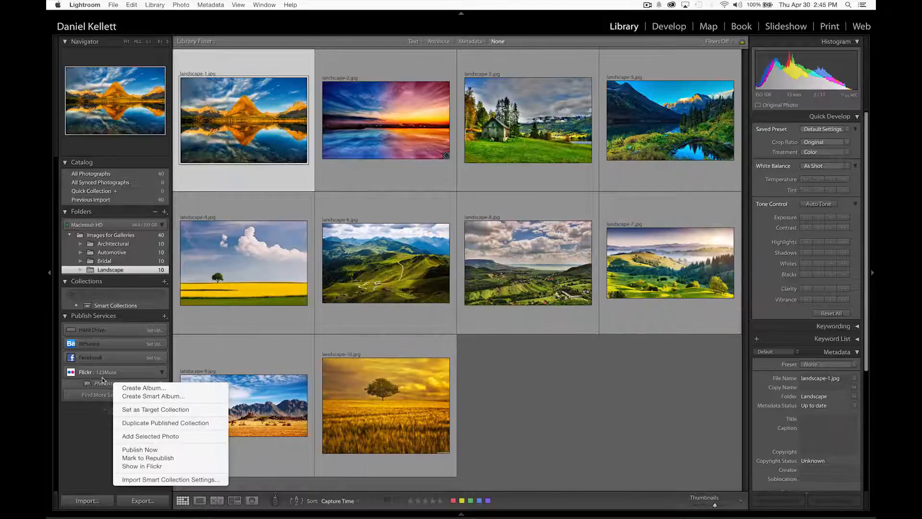
left_click(111, 384)
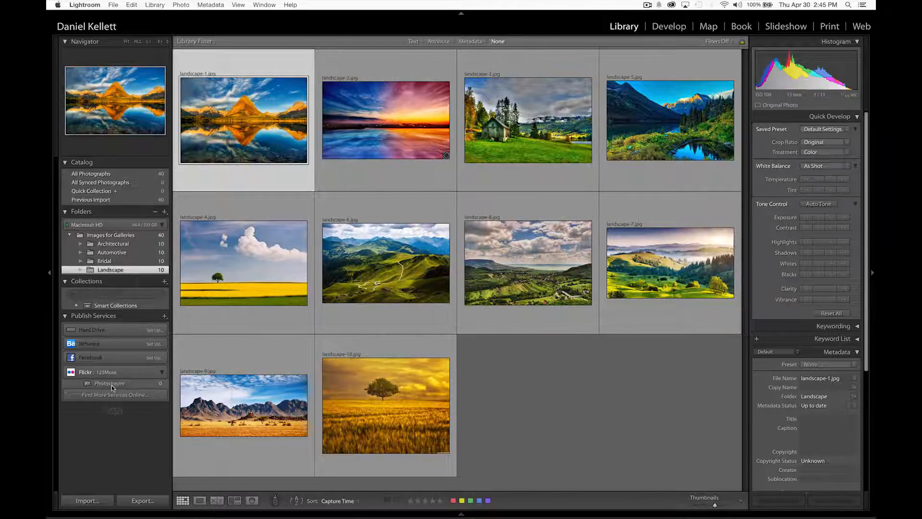
right_click(111, 384)
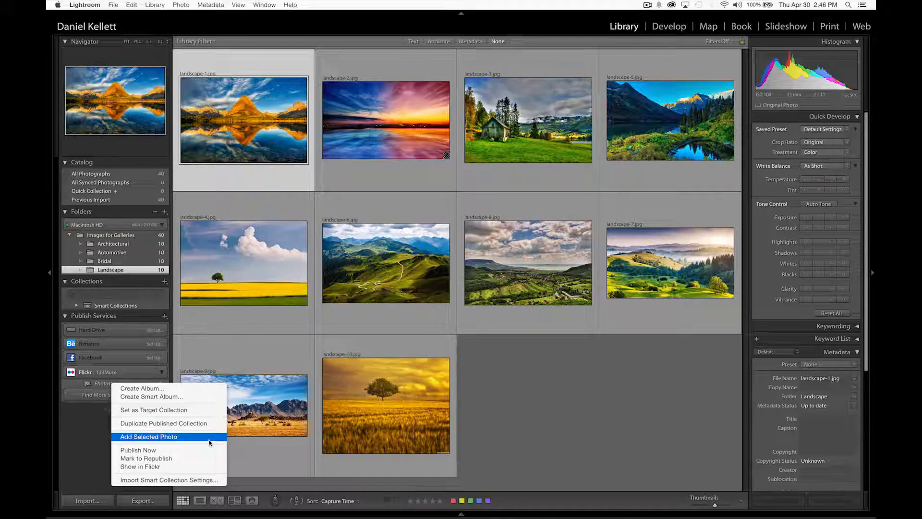
left_click(166, 390)
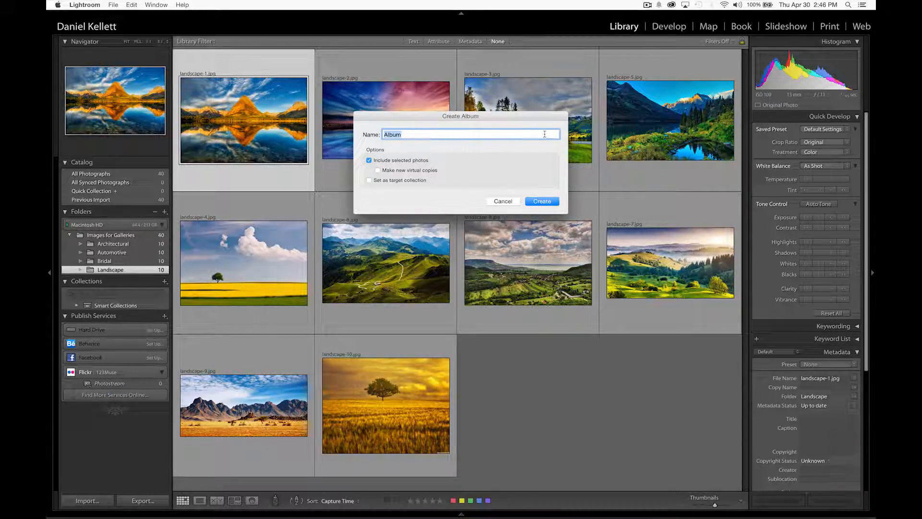
type("Landscape")
left_click(370, 160)
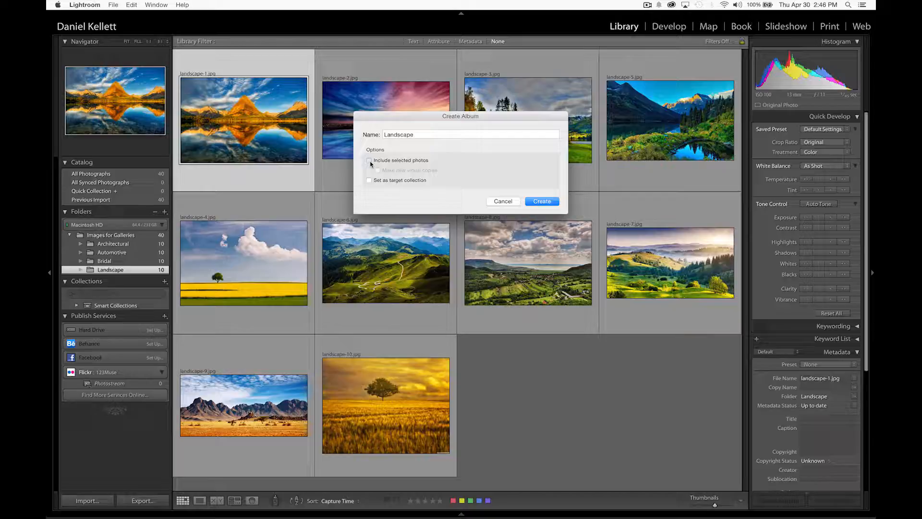
left_click(552, 200)
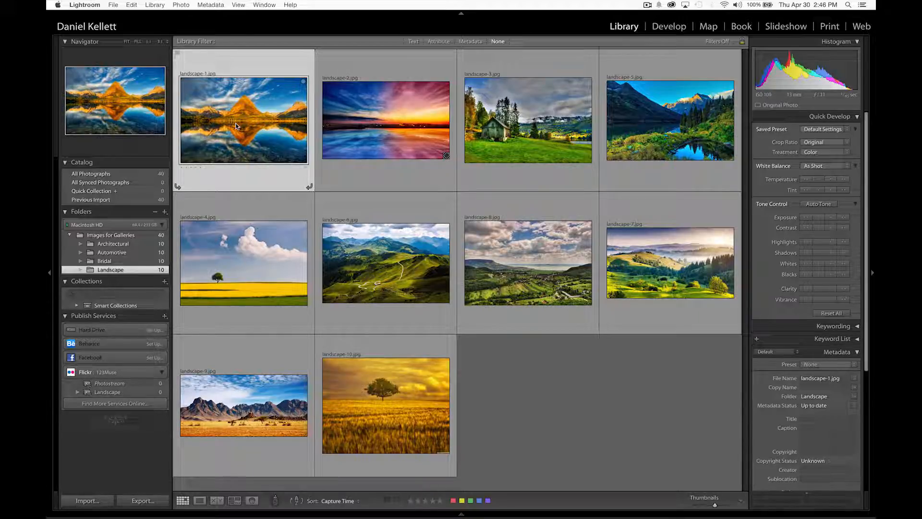
Step: Add all photos of the Landscape folder to the Flickr album Landscape and publish that album
key("super+a")
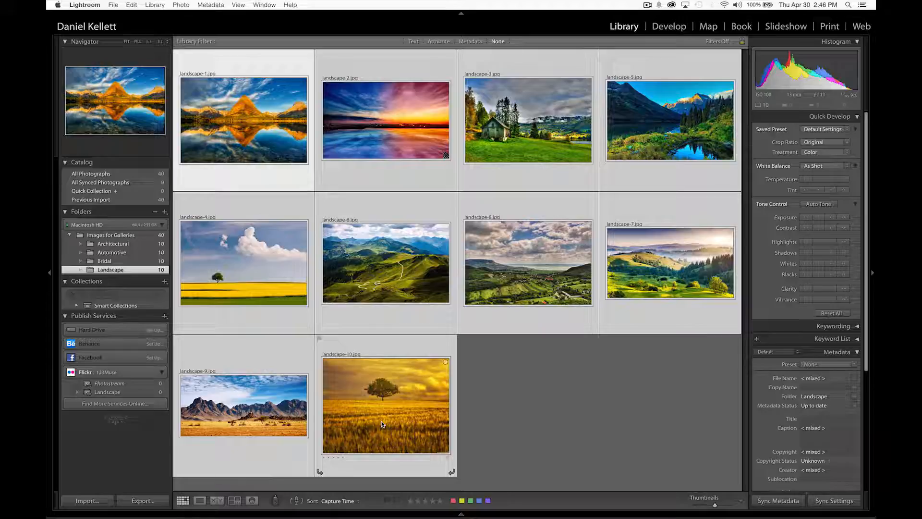
left_click_drag(383, 425, 113, 387)
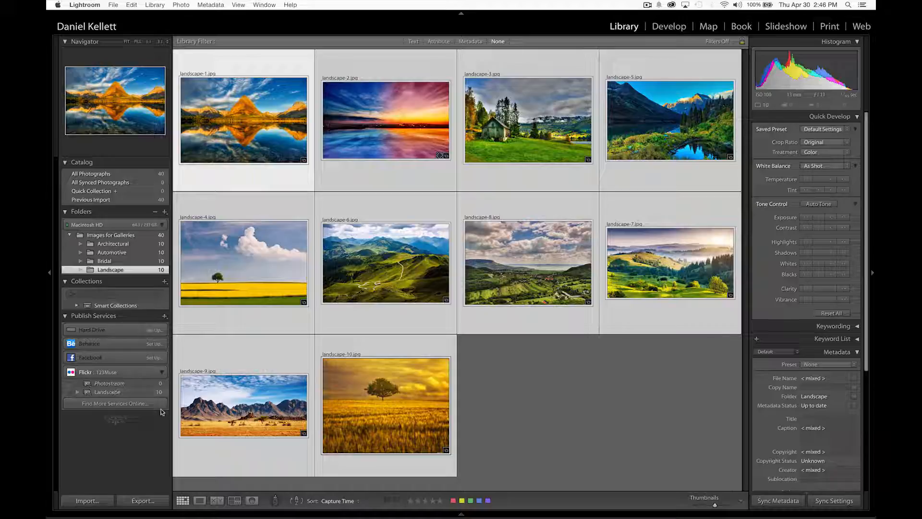
left_click(110, 393)
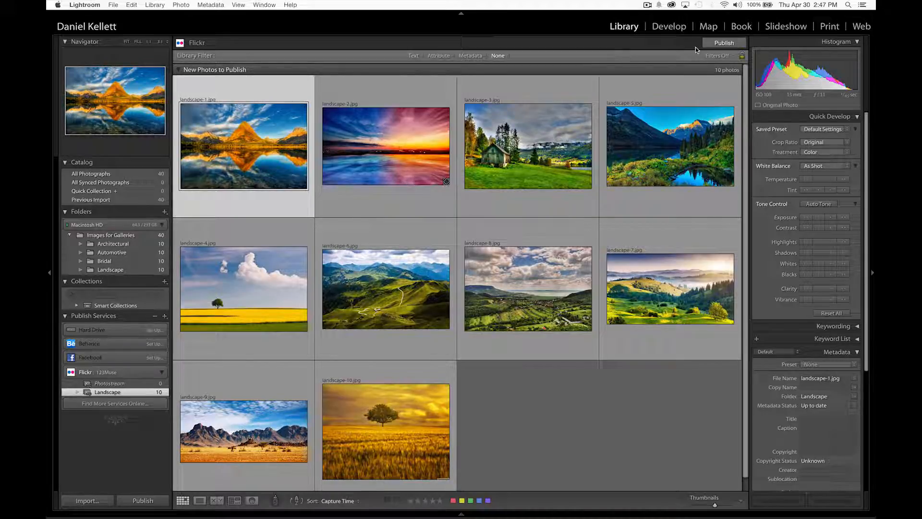
left_click(725, 44)
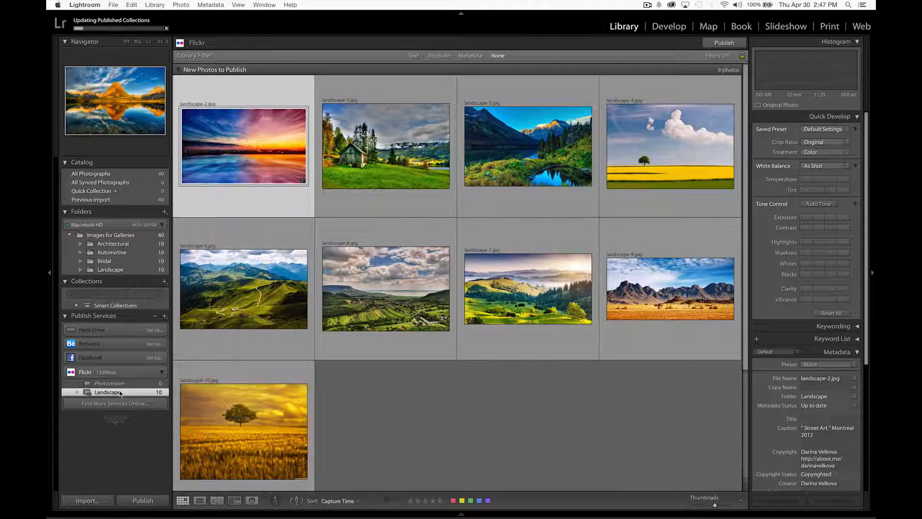
Step: Create an empty Flickr album named Bridal
right_click(115, 392)
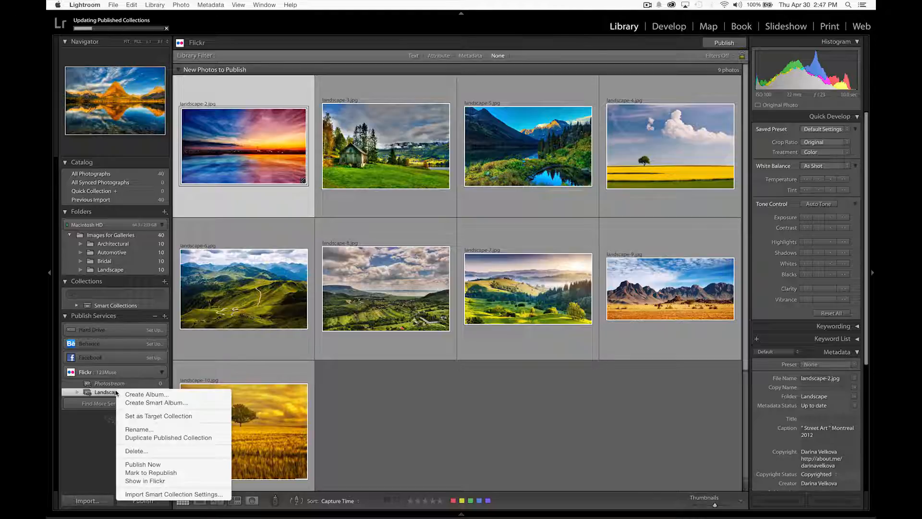
key("Escape")
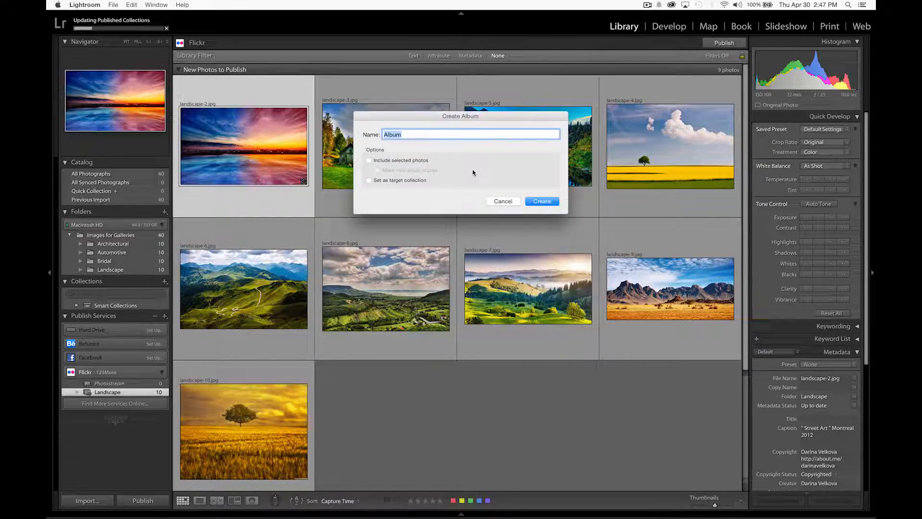
type("Bridal")
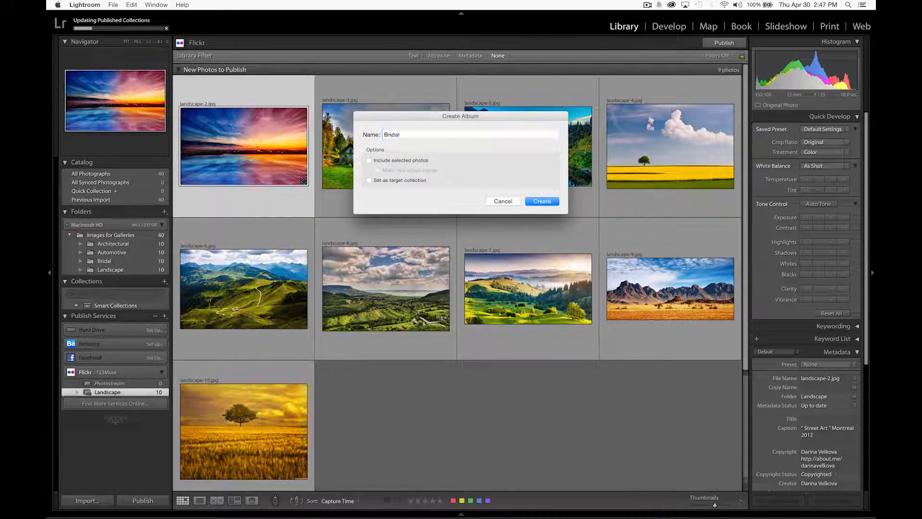
key("Return")
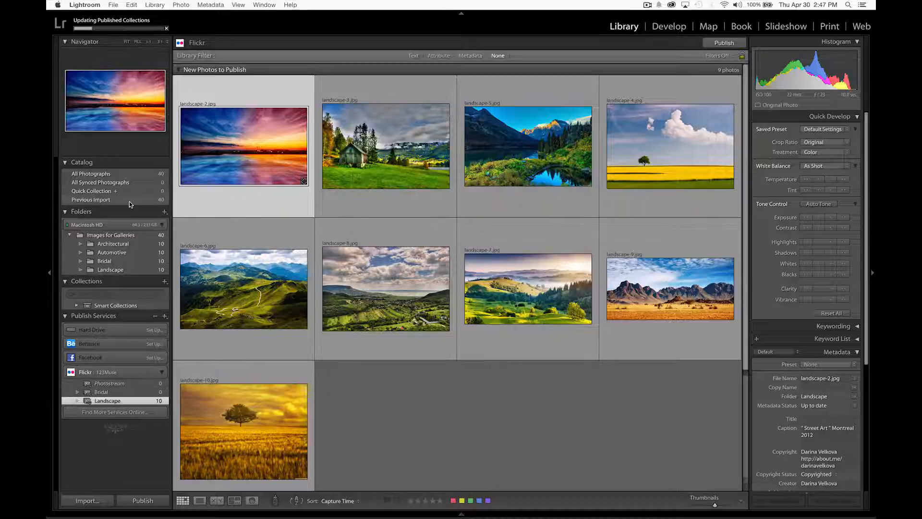
Step: Create an empty Flickr album named Automotive
right_click(116, 394)
left_click(127, 404)
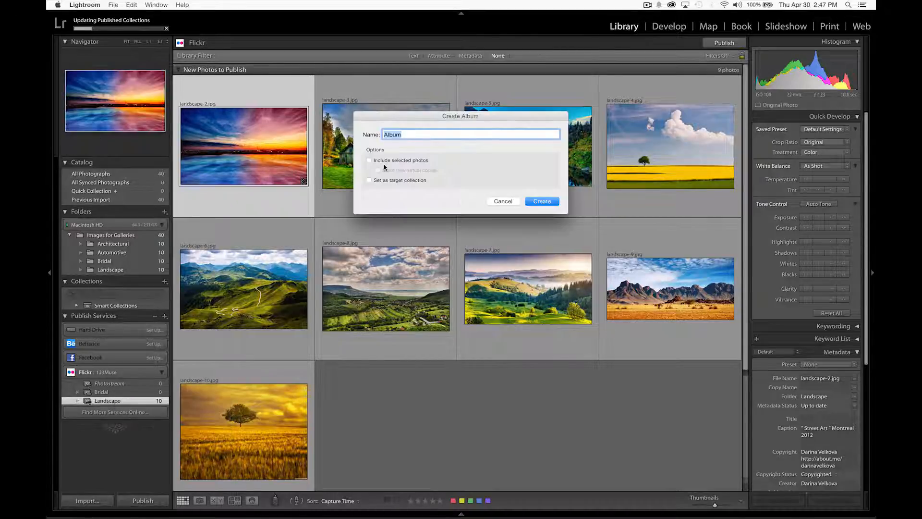
type("A")
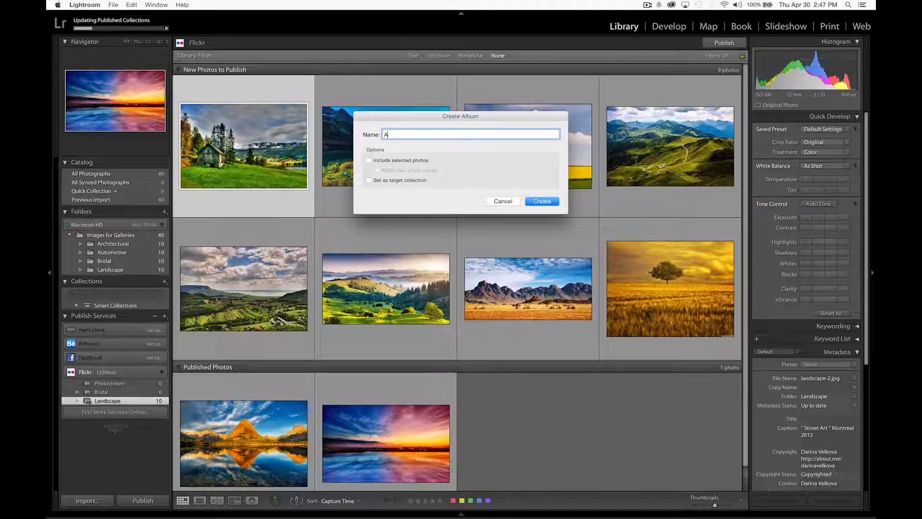
type("utomotiv")
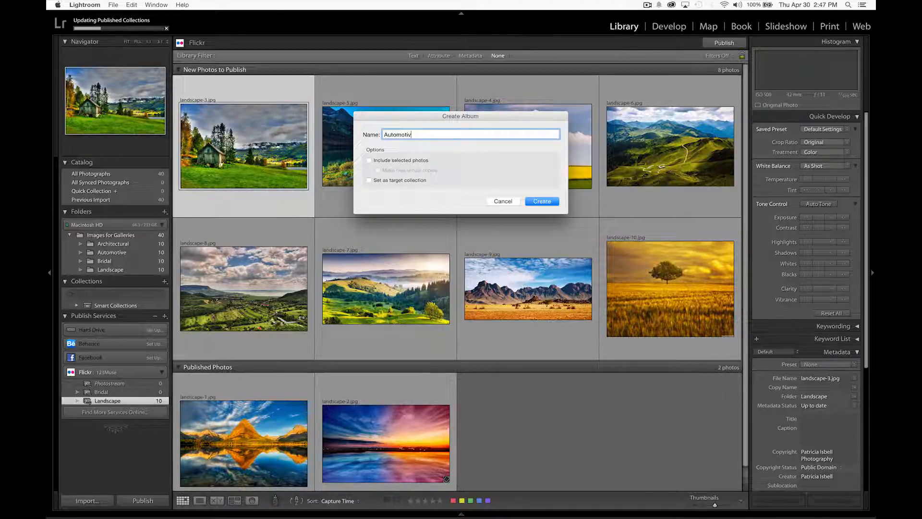
type("e")
key("Return")
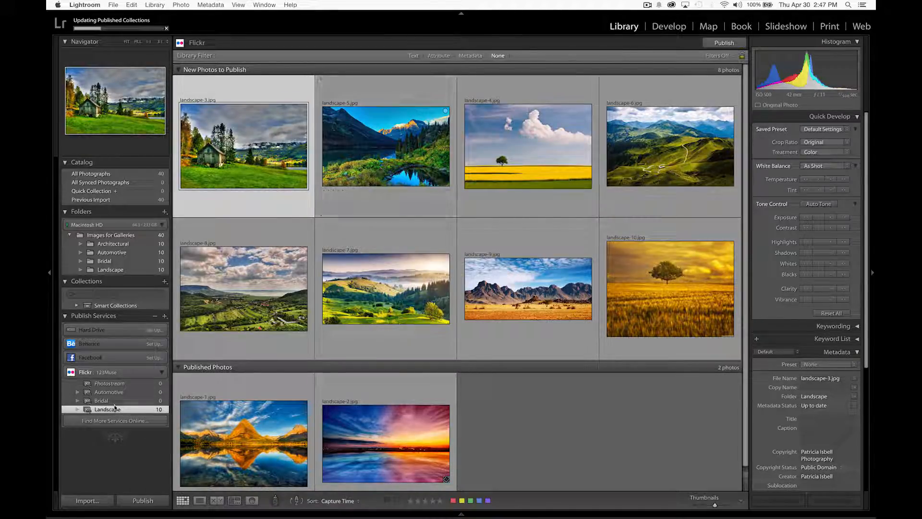
Step: Create an empty Flickr album named Architectural
right_click(115, 409)
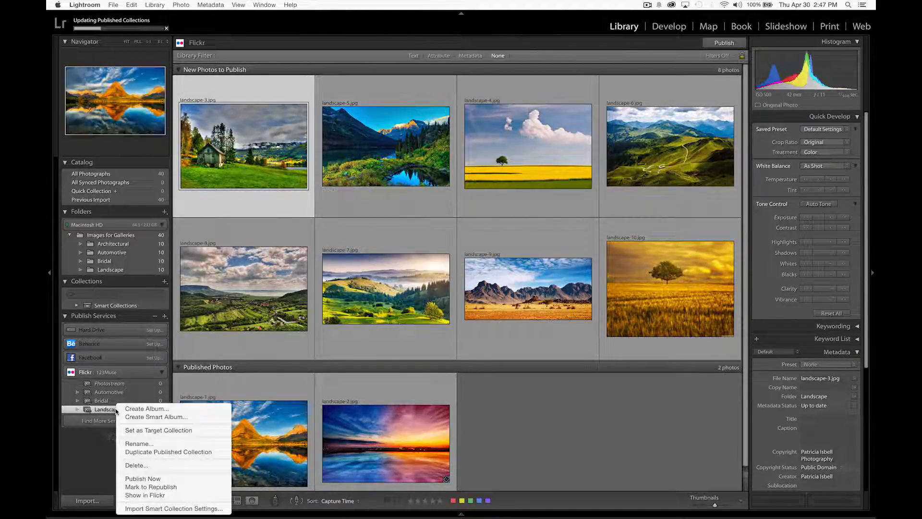
left_click(145, 409)
type("A")
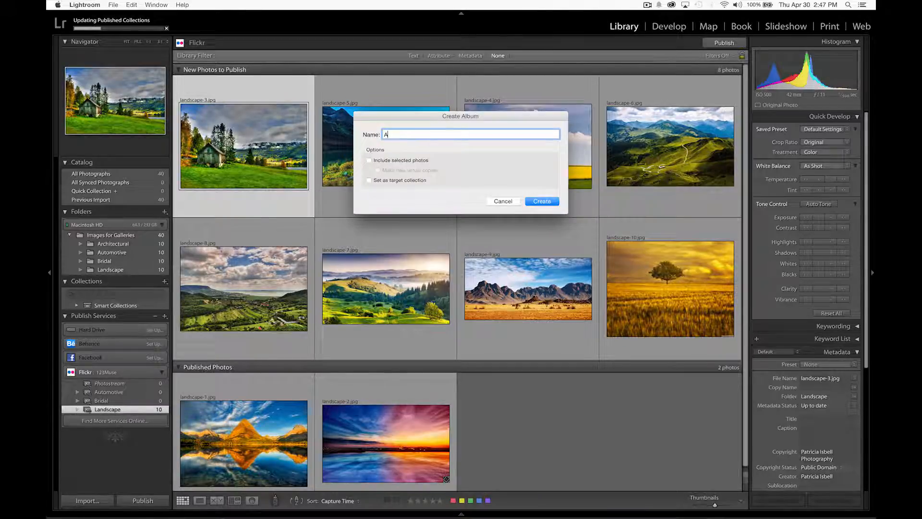
type("rchitectural")
left_click(543, 202)
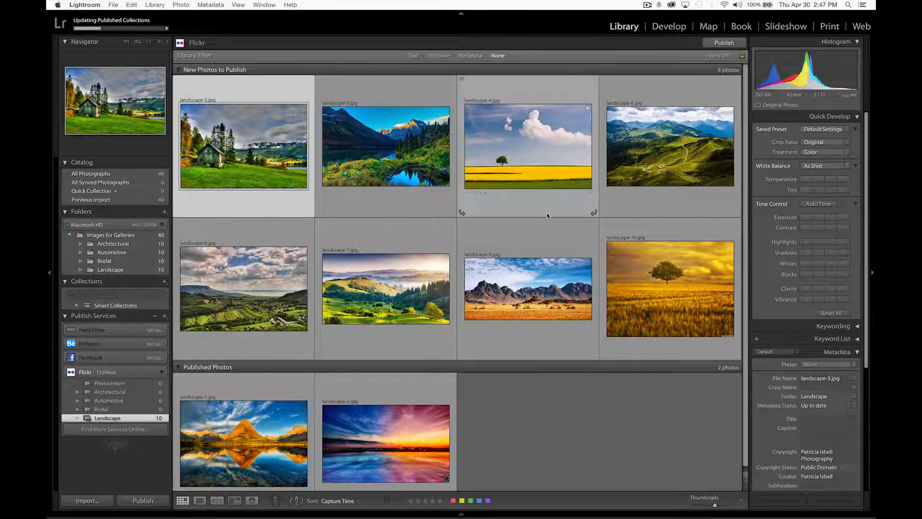
Step: Add all photos of the Architectural folder to the Flickr album Architectural
left_click(113, 244)
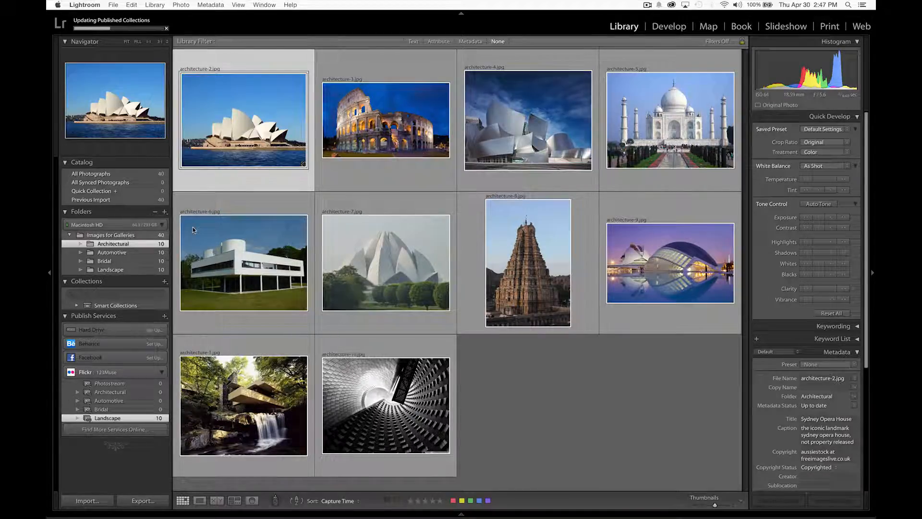
key("super+a")
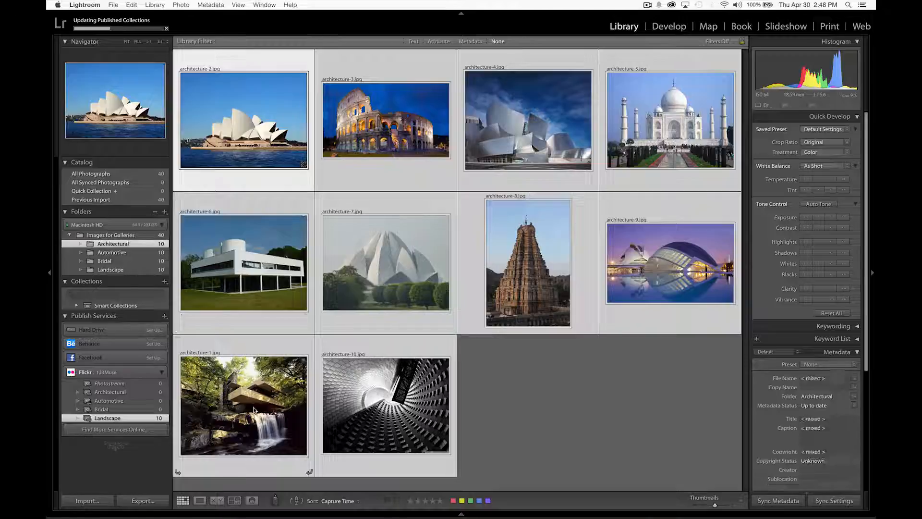
left_click_drag(254, 410, 134, 393)
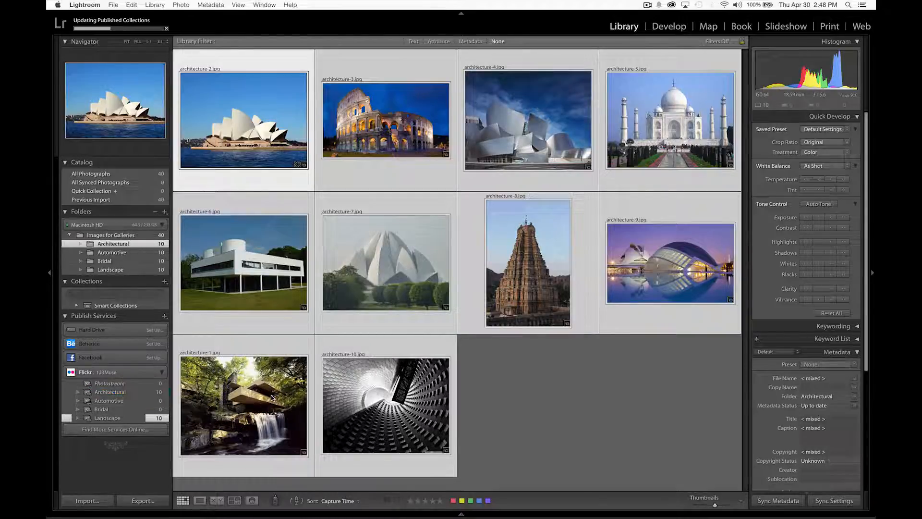
Step: Add all photos of the Automotive and Bridal folders to the Flickr albums of the same names
left_click(142, 252)
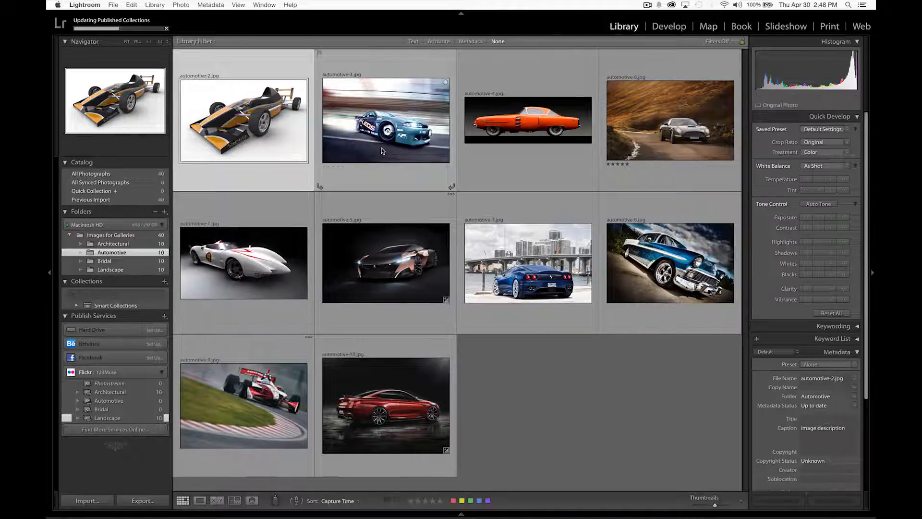
key("super+a")
left_click_drag(403, 413, 128, 400)
left_click(105, 261)
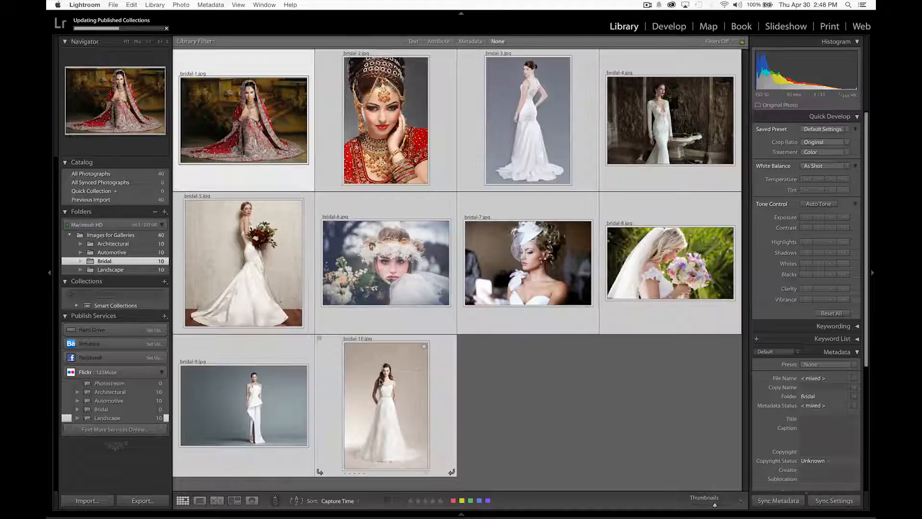
left_click_drag(381, 381, 98, 409)
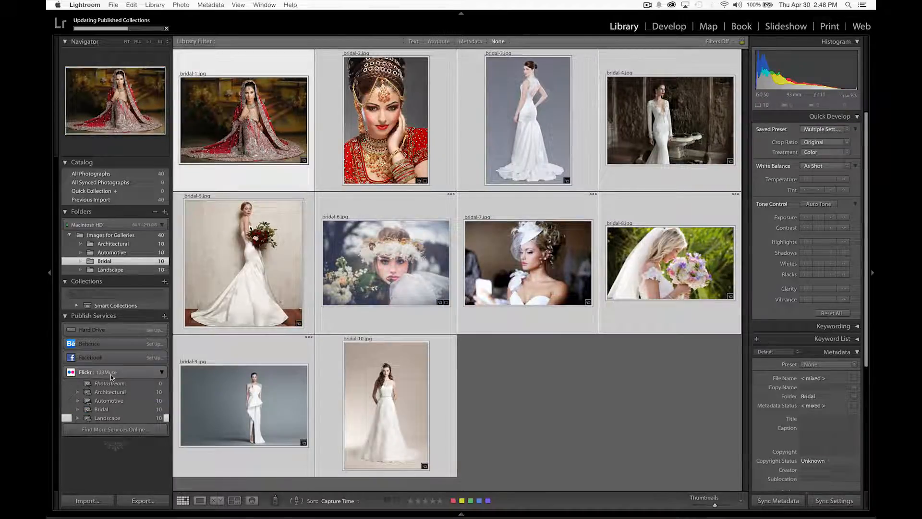
Step: Publish the Architectural, Automotive and Bridal albums to Flickr
left_click(111, 393)
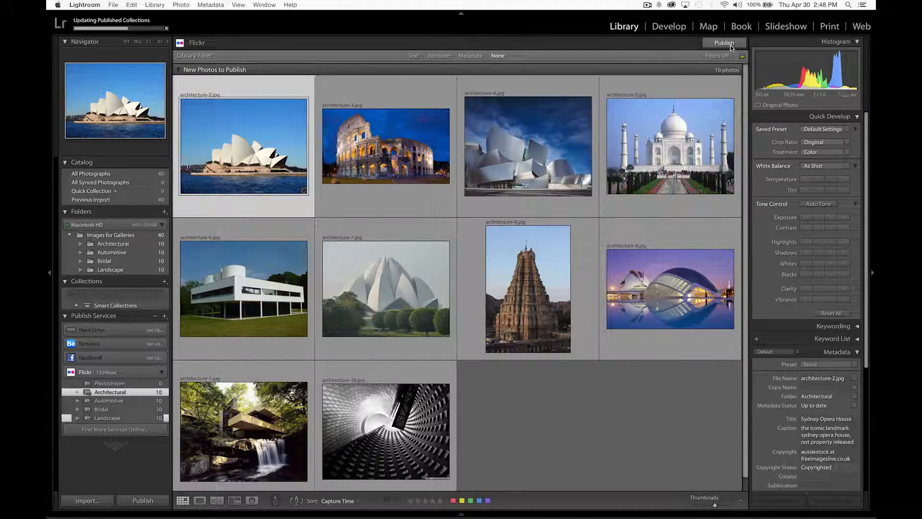
left_click(96, 402)
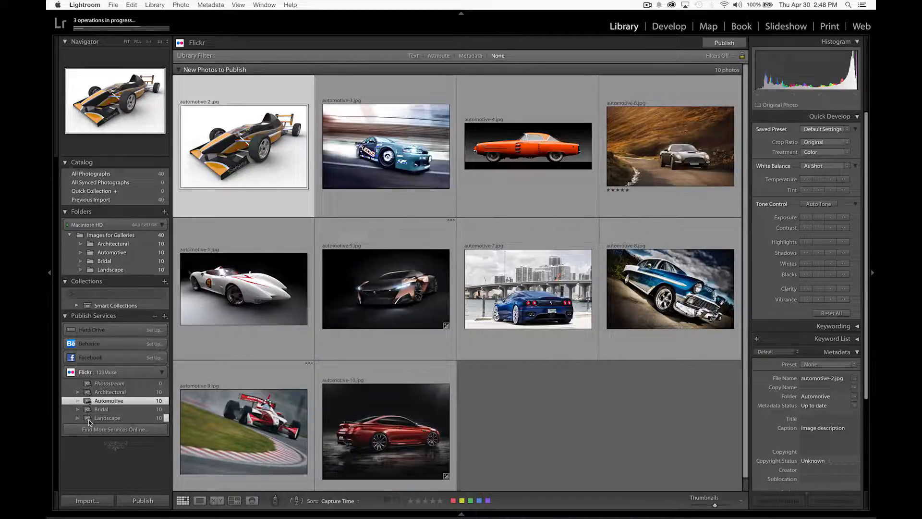
left_click(97, 410)
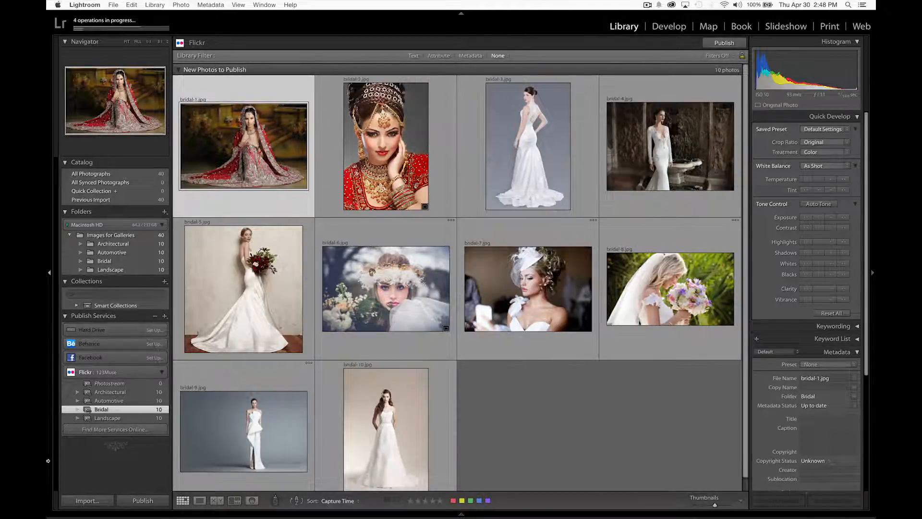
Step: Open landscape-4.jpg from the published Flickr album Landscape in the Develop module
left_click(108, 418)
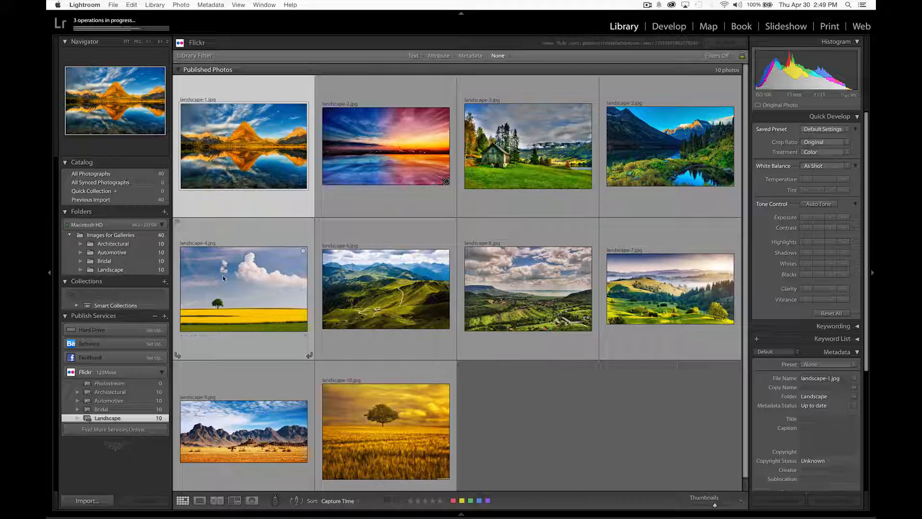
left_click(268, 294)
double_click(269, 294)
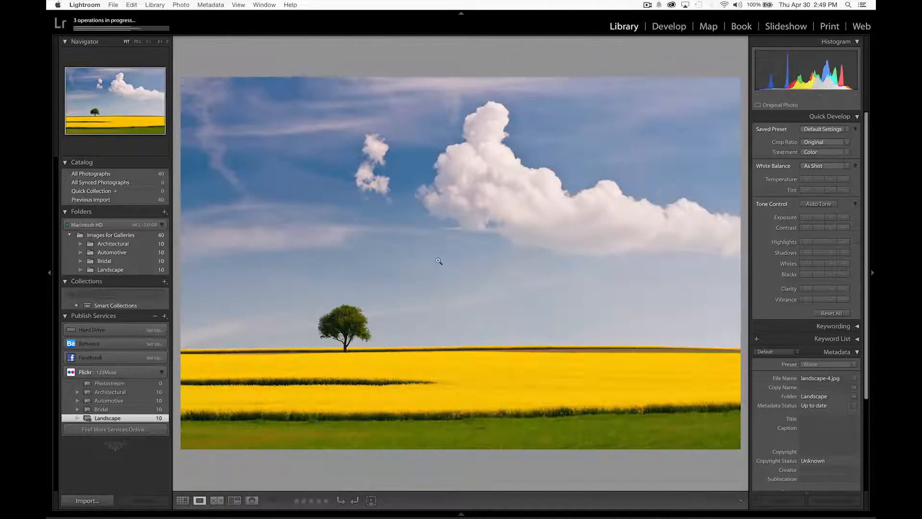
key("super+j")
key("d")
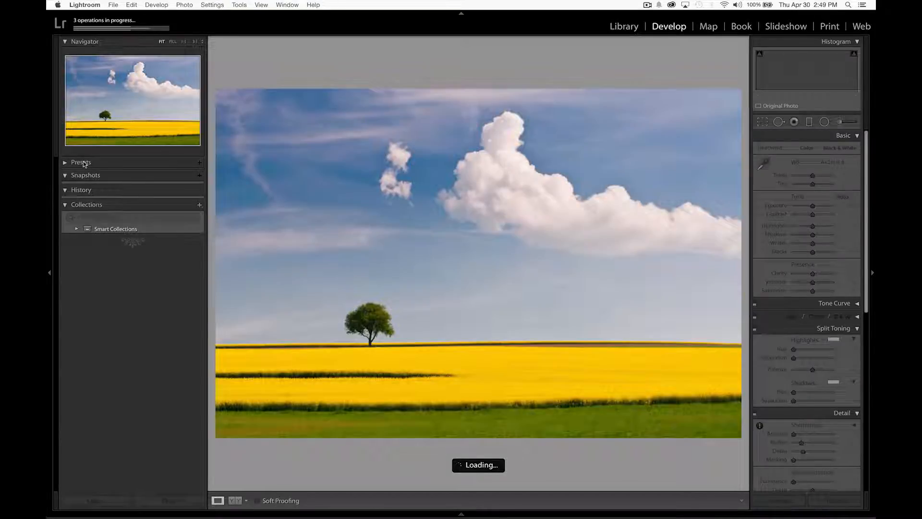
Step: Apply the Baja preset from the Dbrush Wedding presets to landscape-4.jpg
left_click(81, 162)
left_click(78, 234)
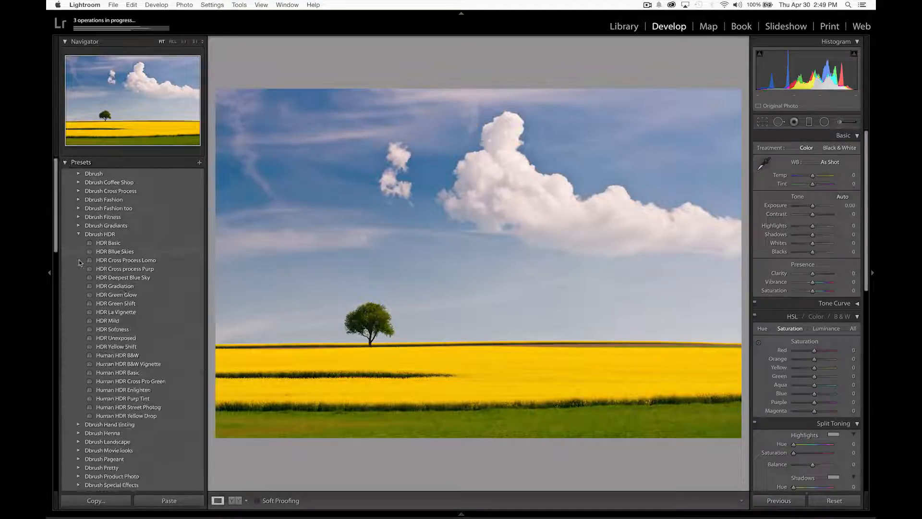
left_click(79, 235)
left_click(79, 234)
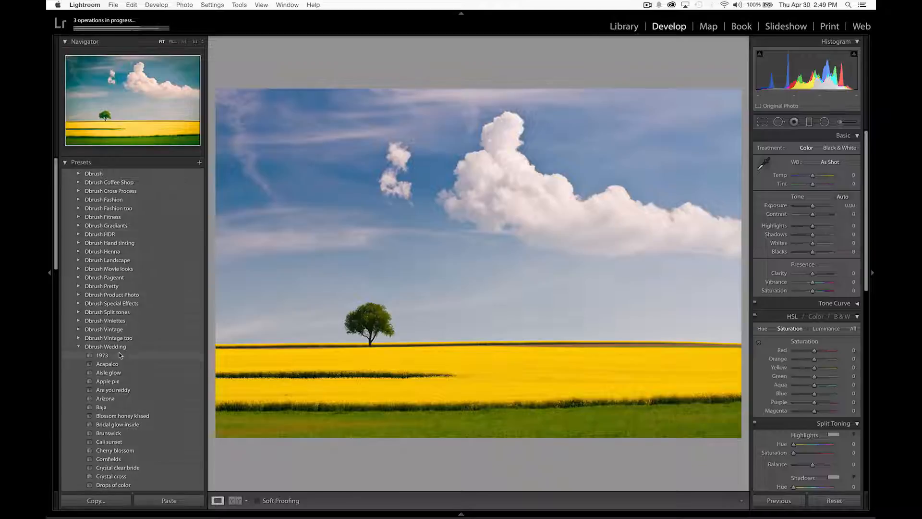
left_click(117, 408)
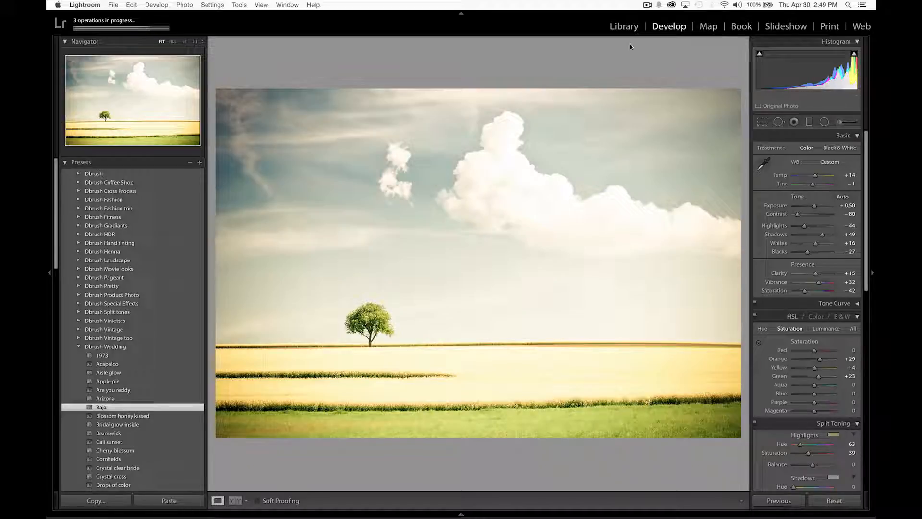
Step: Return to the Library and republish the Landscape album, replacing the existing version of the modified photo on Flickr
left_click(624, 27)
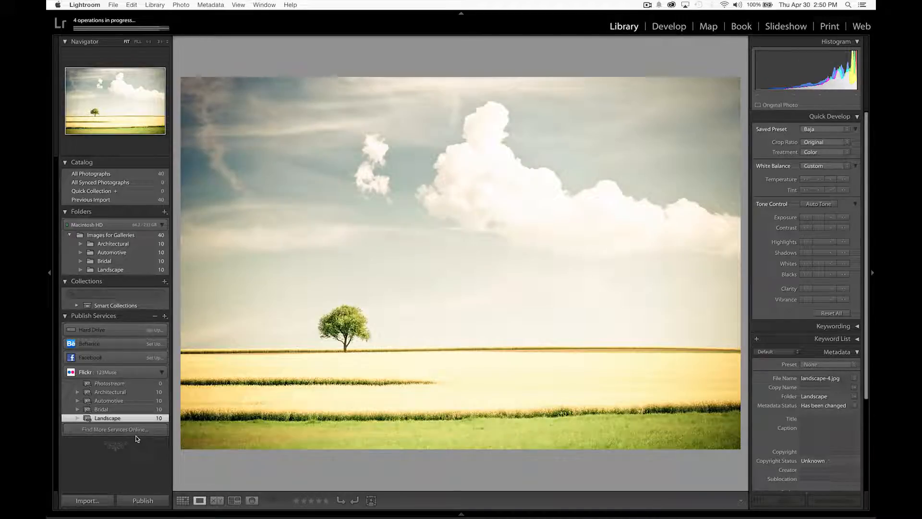
left_click(106, 419)
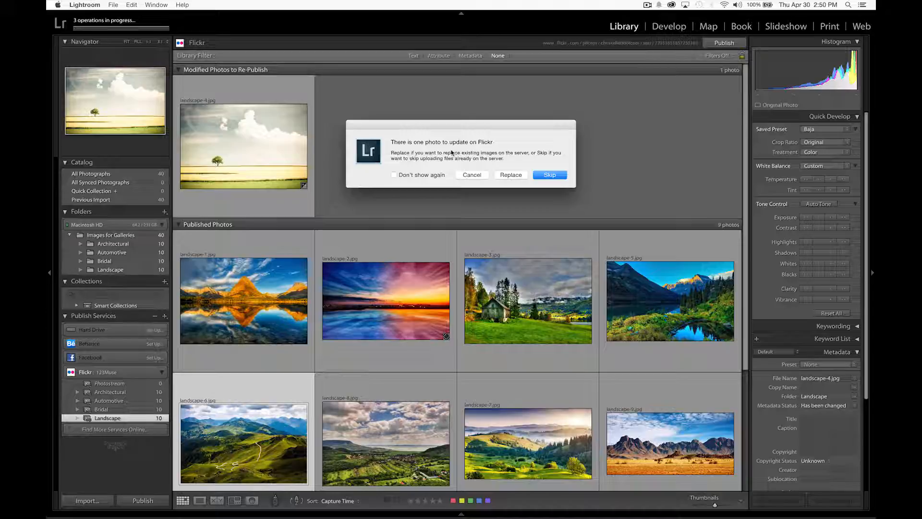
left_click(510, 174)
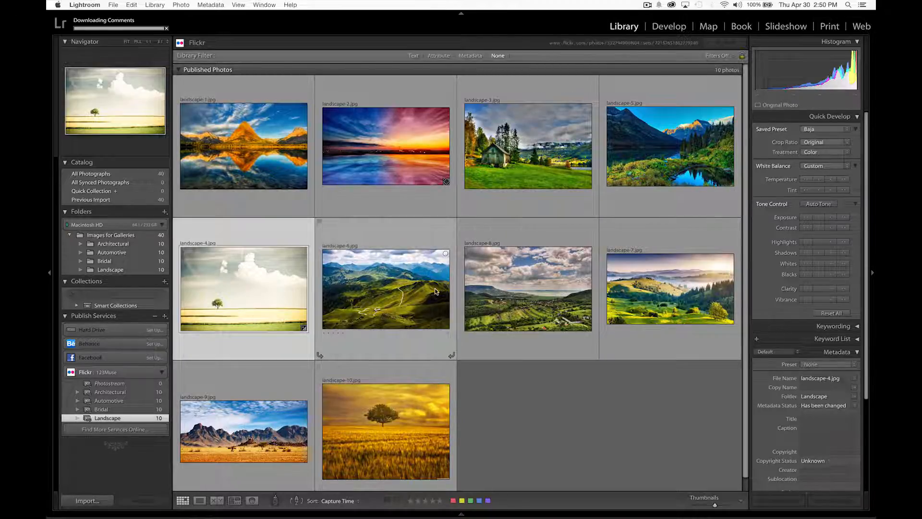
Step: Add architecture-2.jpg from the Architectural folder to the Flickr album Landscape and publish that album
left_click(119, 244)
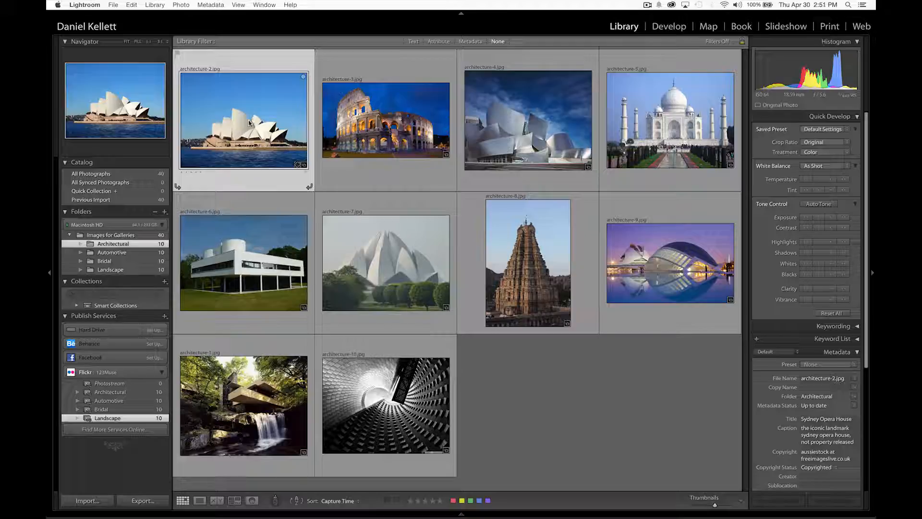
left_click_drag(250, 123, 116, 421)
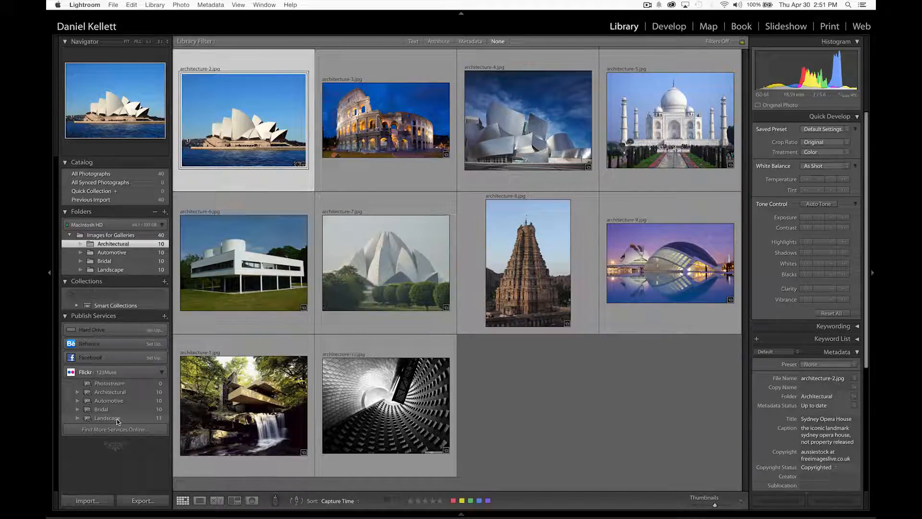
left_click(107, 418)
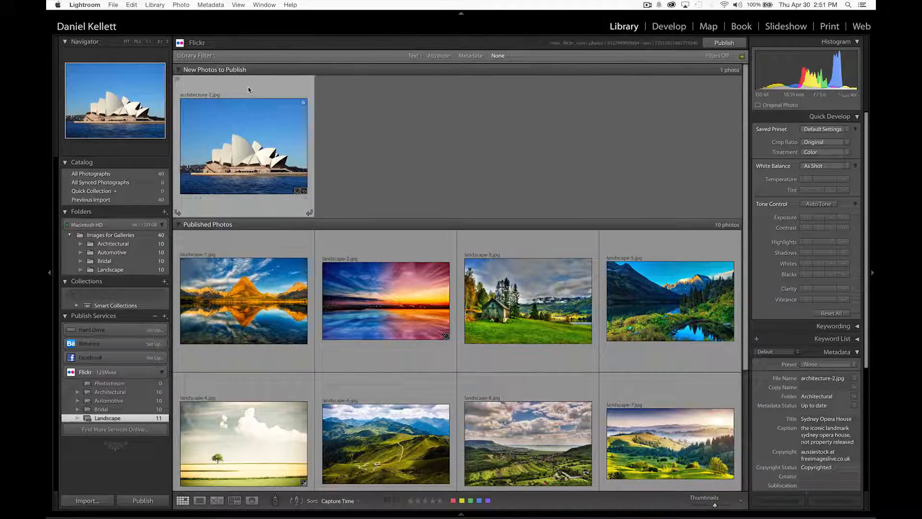
left_click(724, 44)
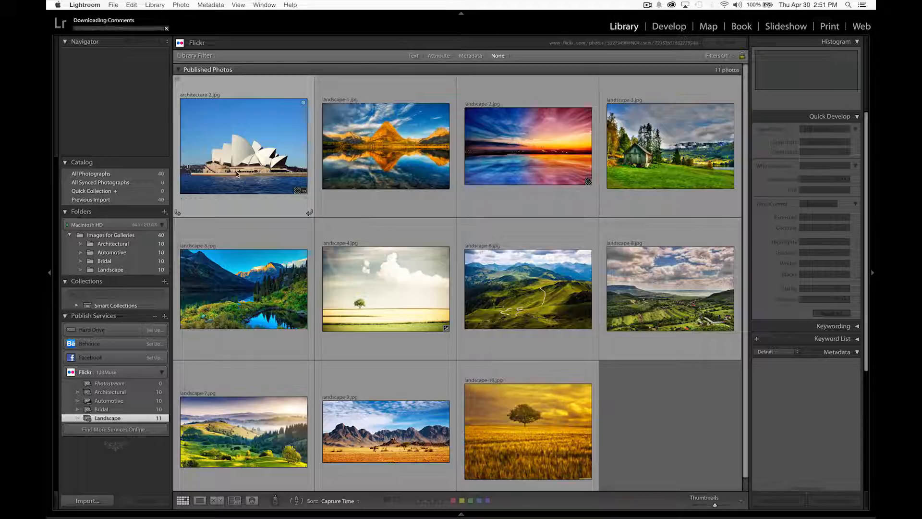
Step: Remove architecture-2.jpg from the Flickr album Landscape and publish the album to delete the photo there
left_click(258, 169)
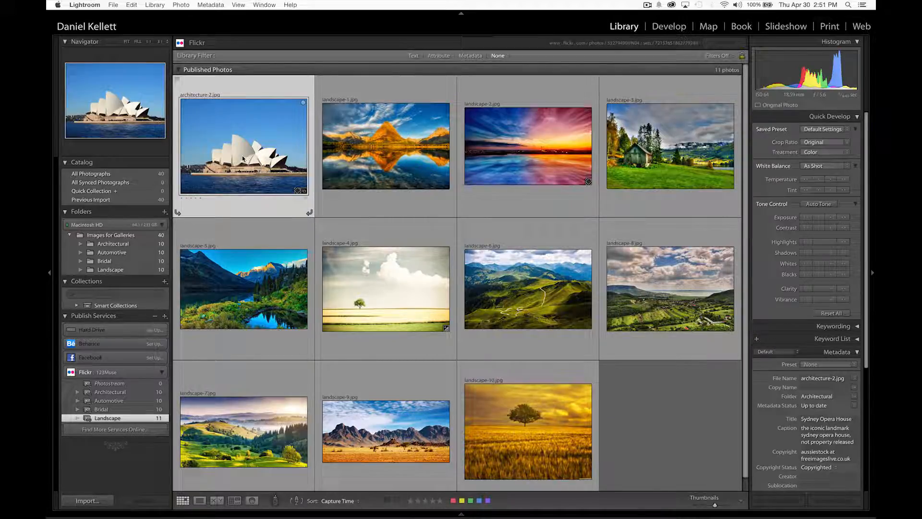
right_click(243, 155)
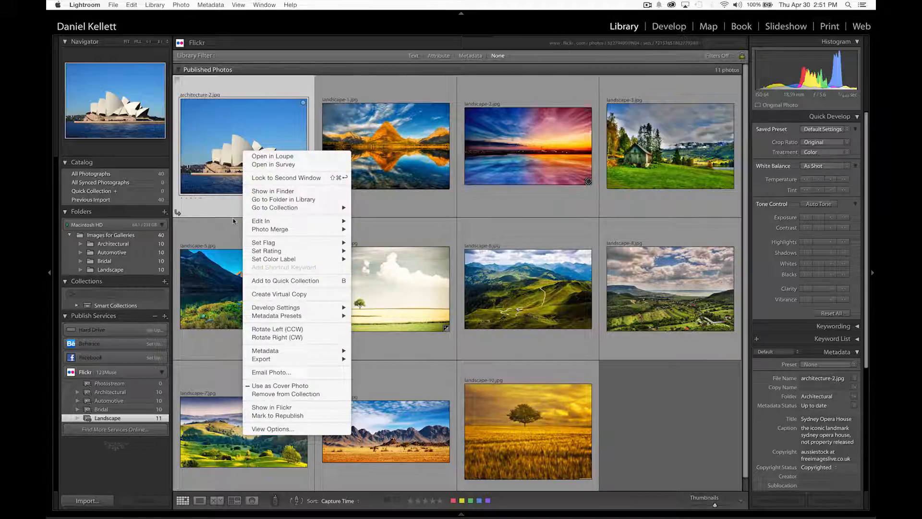
left_click(328, 391)
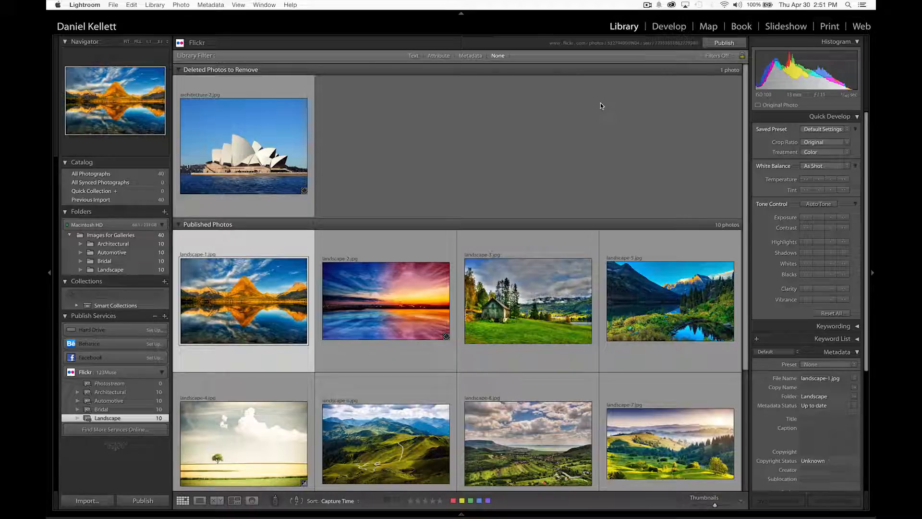
left_click(722, 44)
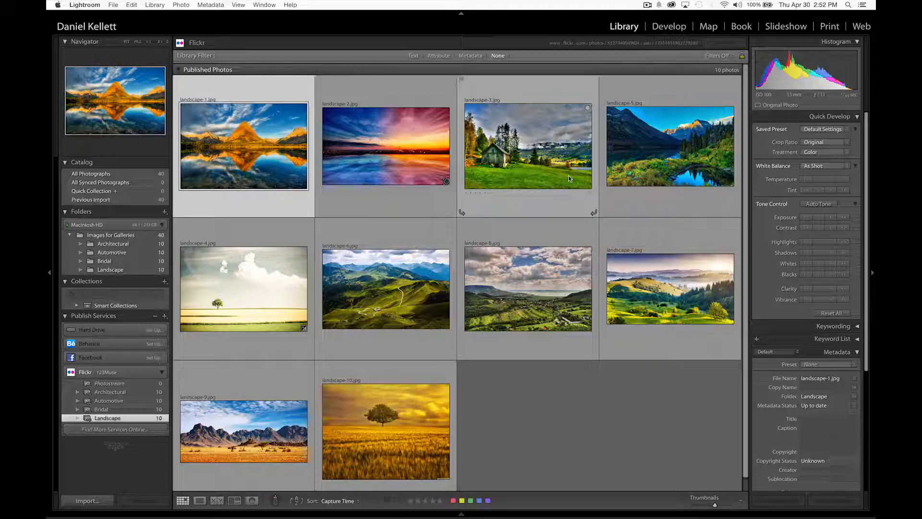
Step: Review the contents of the Flickr Photostream and the Architectural, Automotive and Landscape albums
left_click(110, 383)
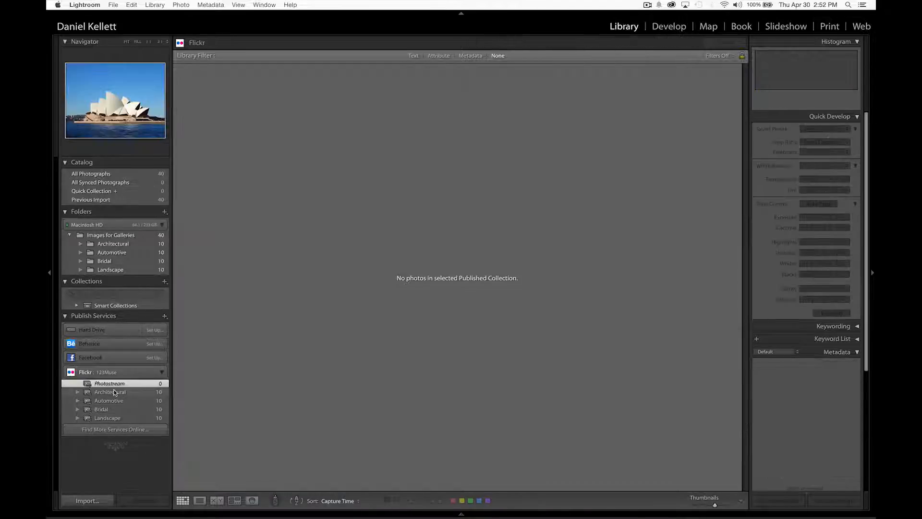
left_click(113, 393)
left_click(114, 400)
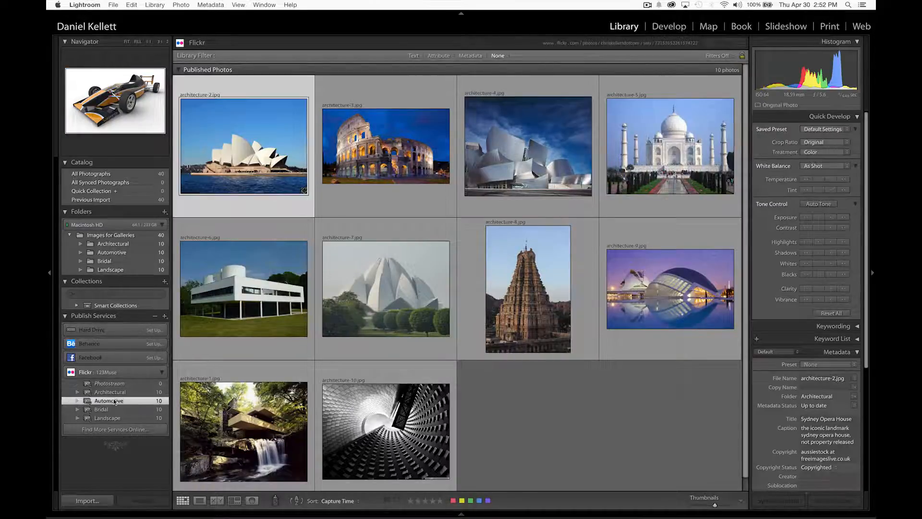
left_click(107, 418)
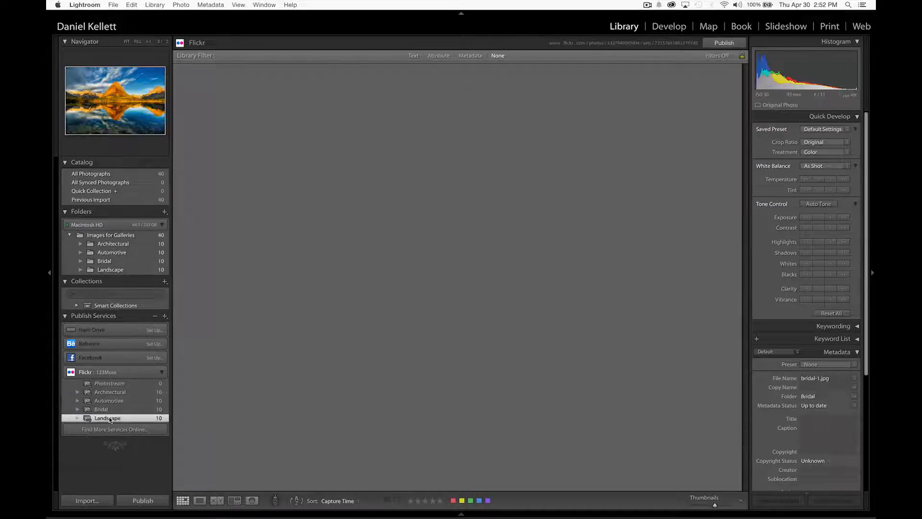